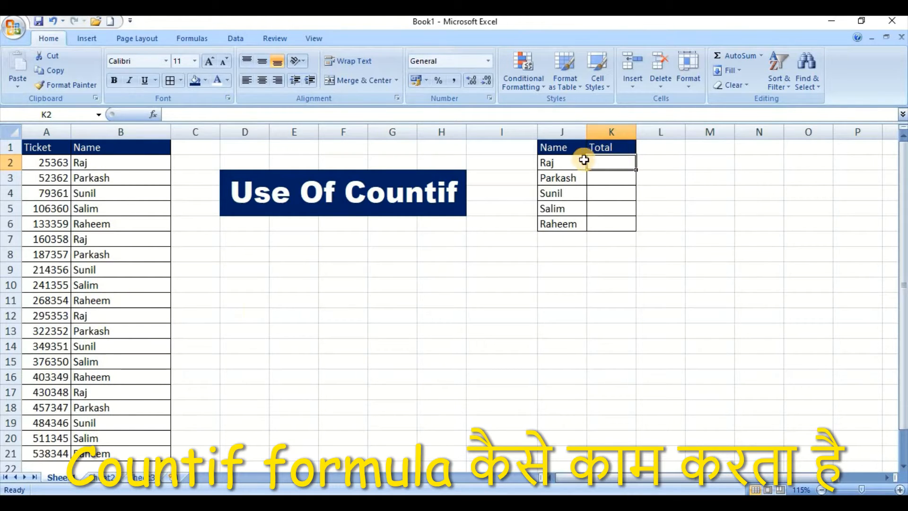
# Widen column K slightly and enter a COUNTIF formula in K2 over A1:B21, with the name from J2 as quoted text criterion
pyautogui.moveTo(636, 133); pyautogui.dragTo(667, 134)
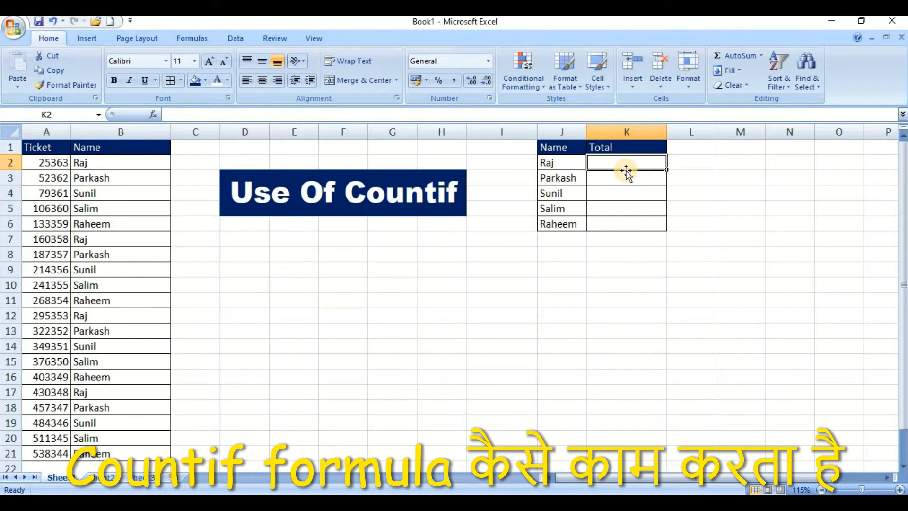
pyautogui.write('=')
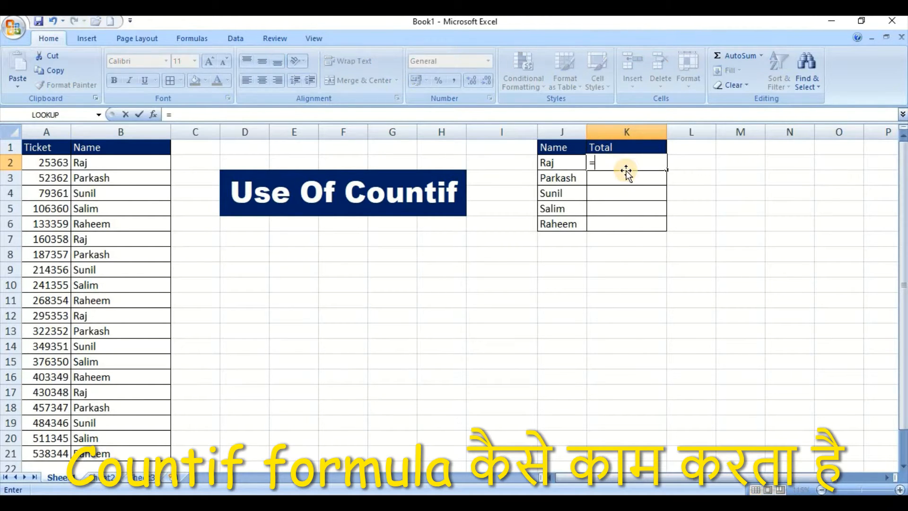
pyautogui.write('cou')
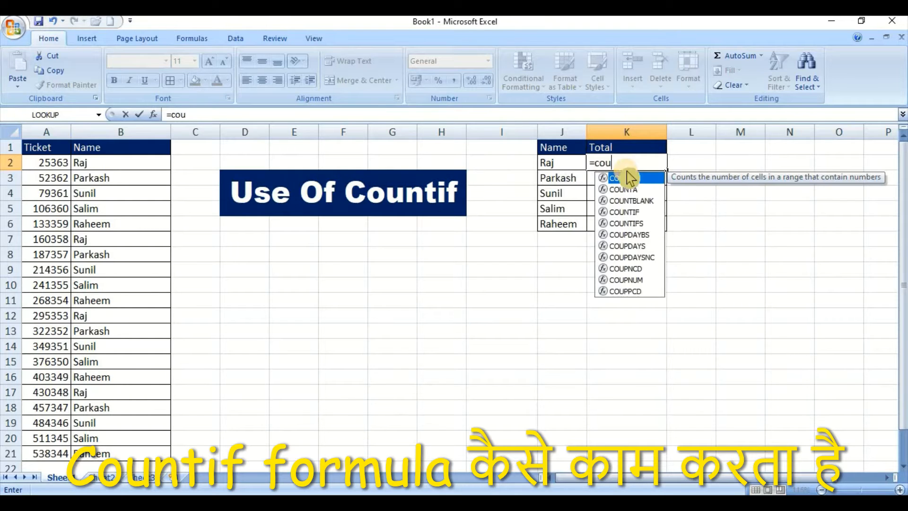
pyautogui.write('nti')
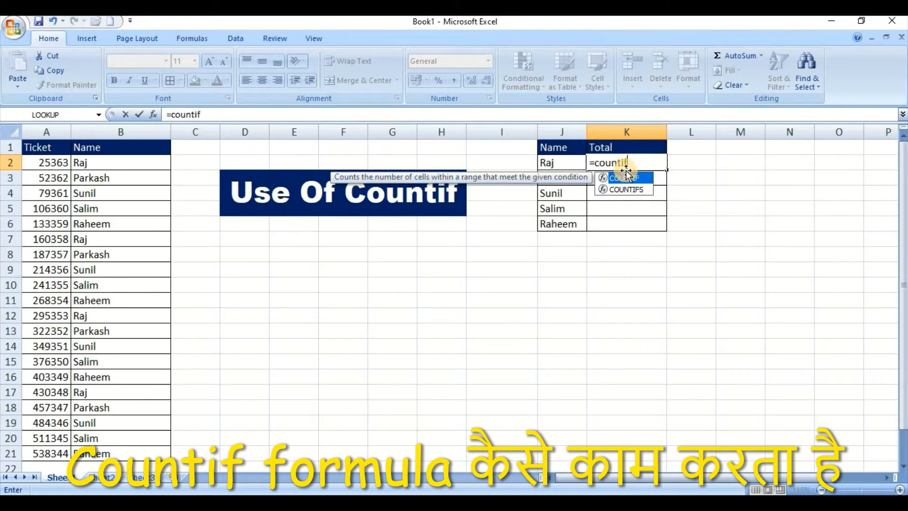
pyautogui.write('f(')
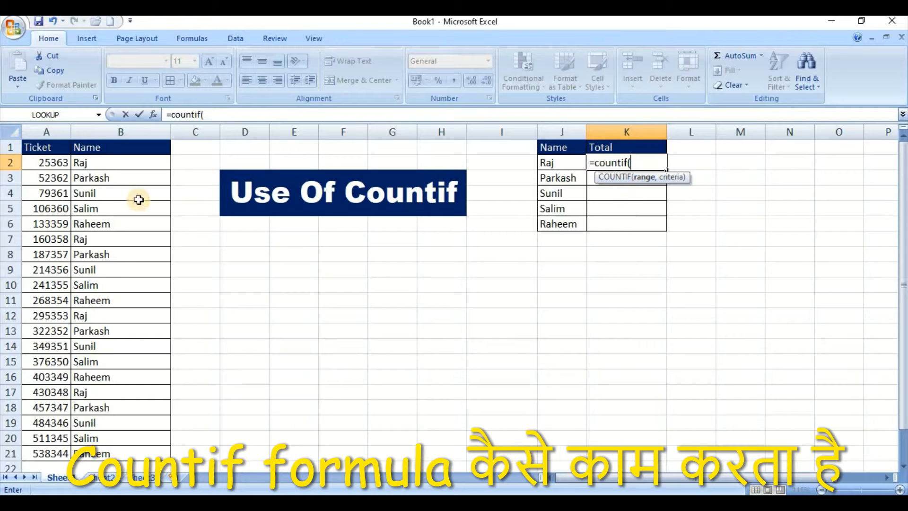
pyautogui.click(41, 147)
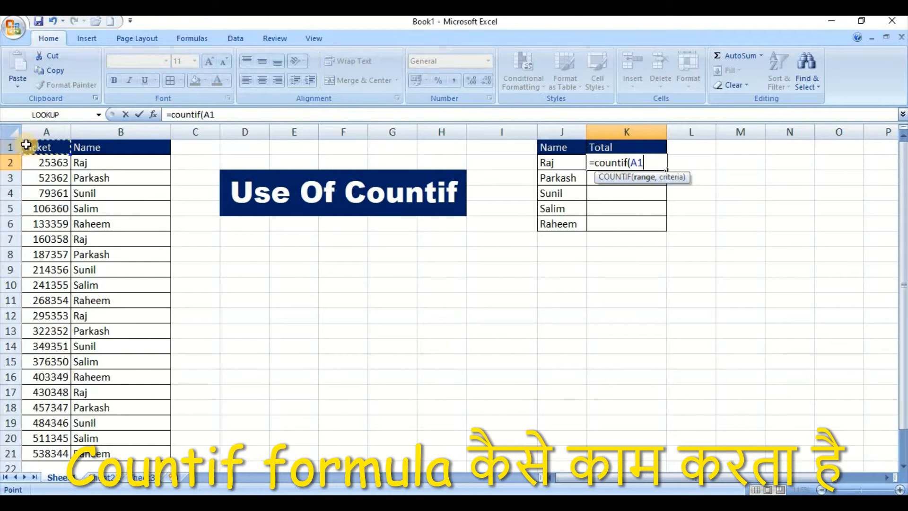
pyautogui.moveTo(48, 151); pyautogui.dragTo(129, 454)
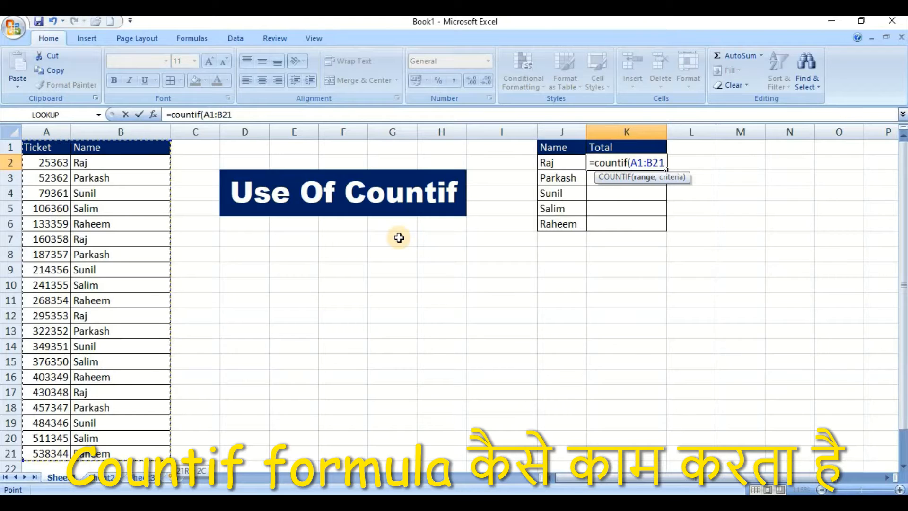
pyautogui.write(',"Raj')
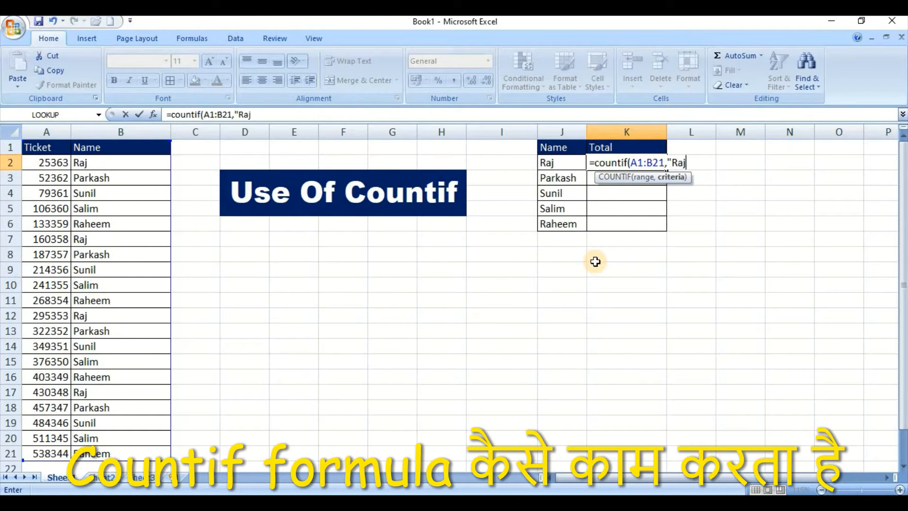
pyautogui.write('"')
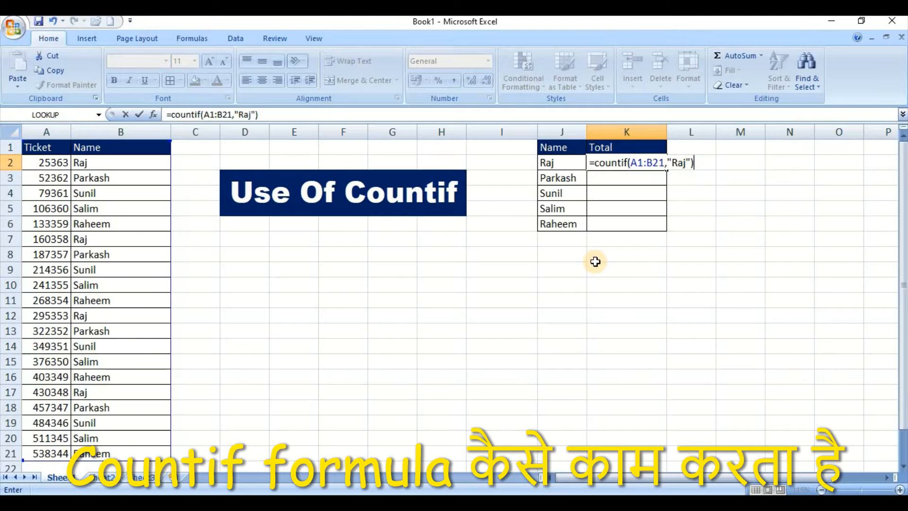
pyautogui.press('Return')
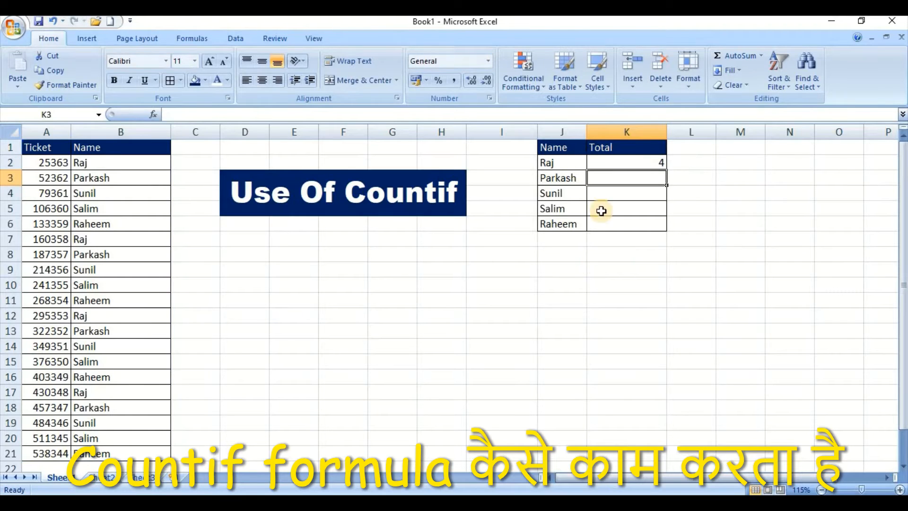
# Misspell the quoted criterion in K2's COUNTIF formula by inserting an "i" after its first letter
pyautogui.click(615, 165)
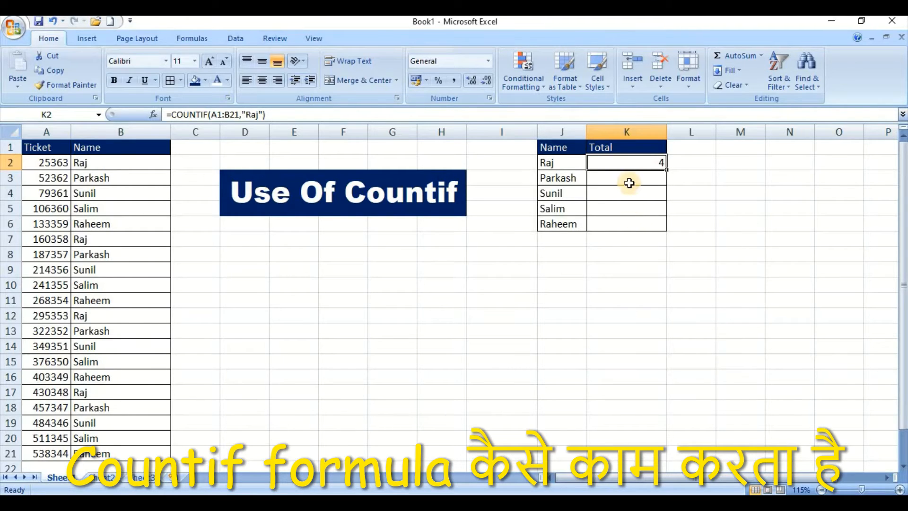
pyautogui.click(251, 114)
pyautogui.doubleClick(249, 114)
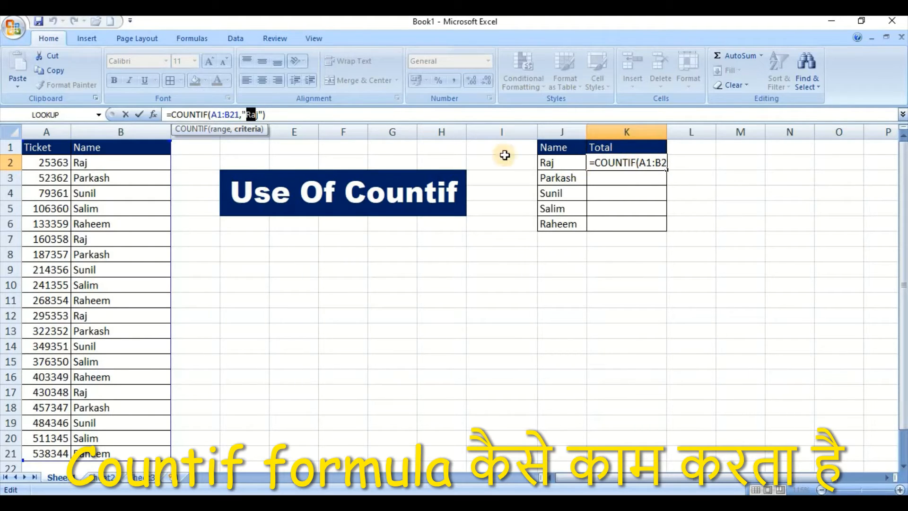
pyautogui.click(249, 115)
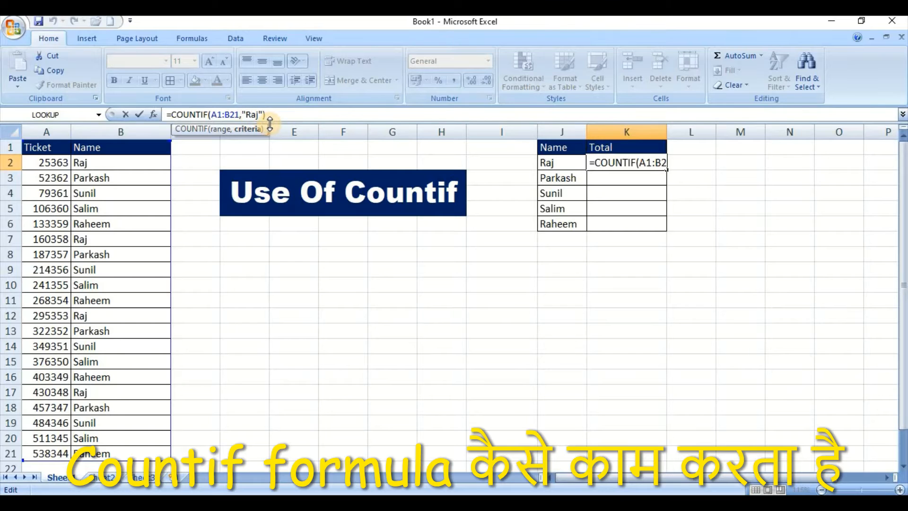
pyautogui.write('i')
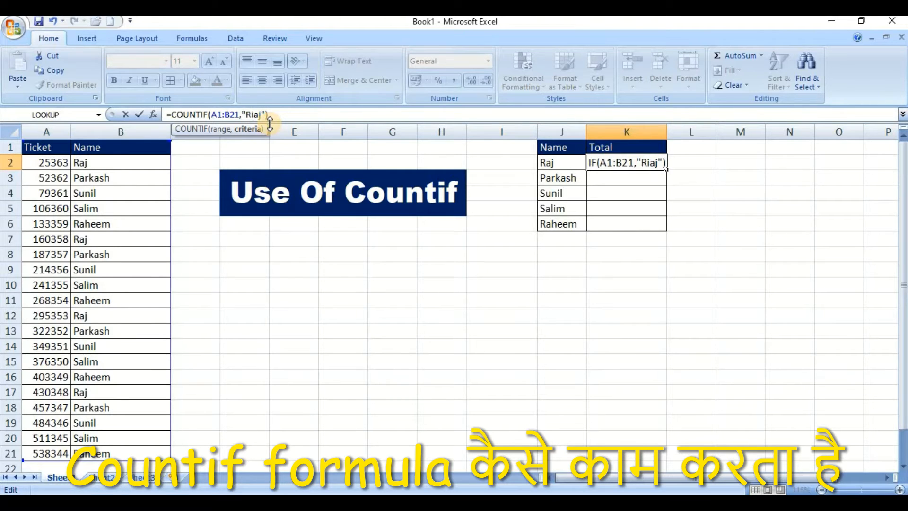
pyautogui.press('Return')
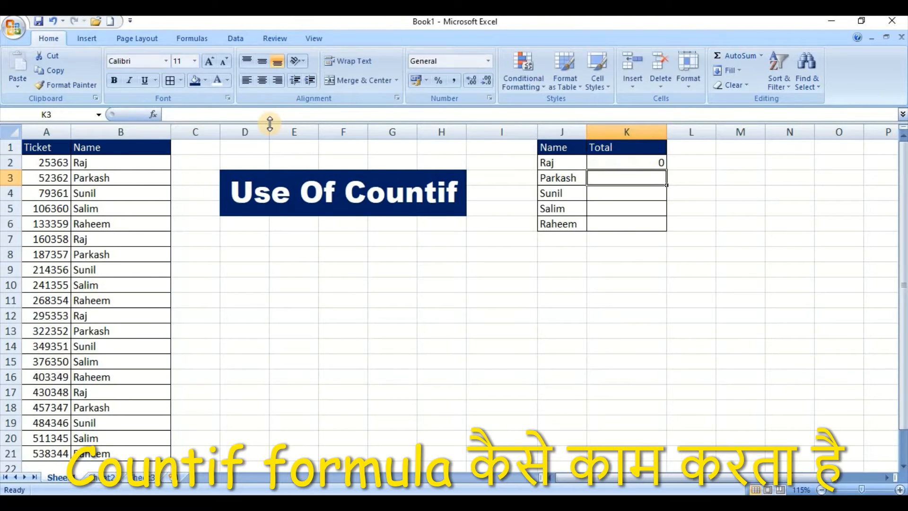
# Remove the extra "i" from the criterion in K2's formula so it matches the name in J2
pyautogui.click(653, 163)
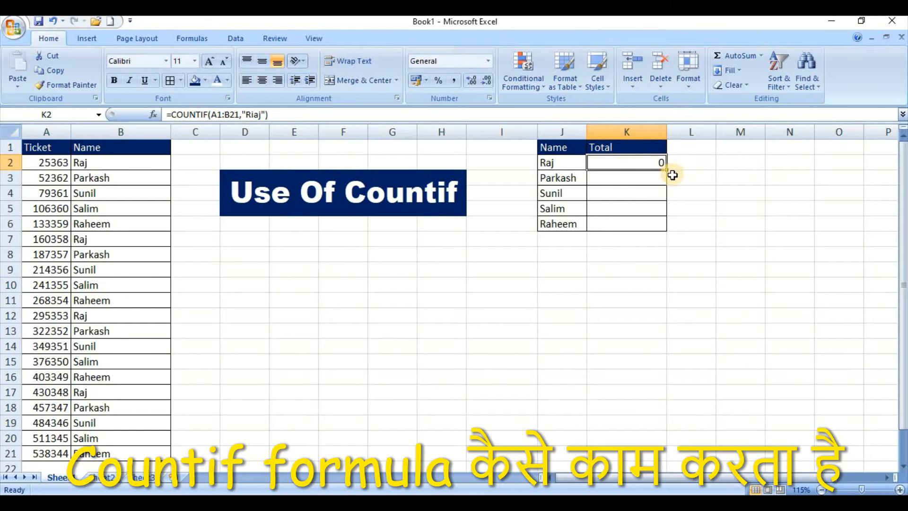
pyautogui.click(251, 115)
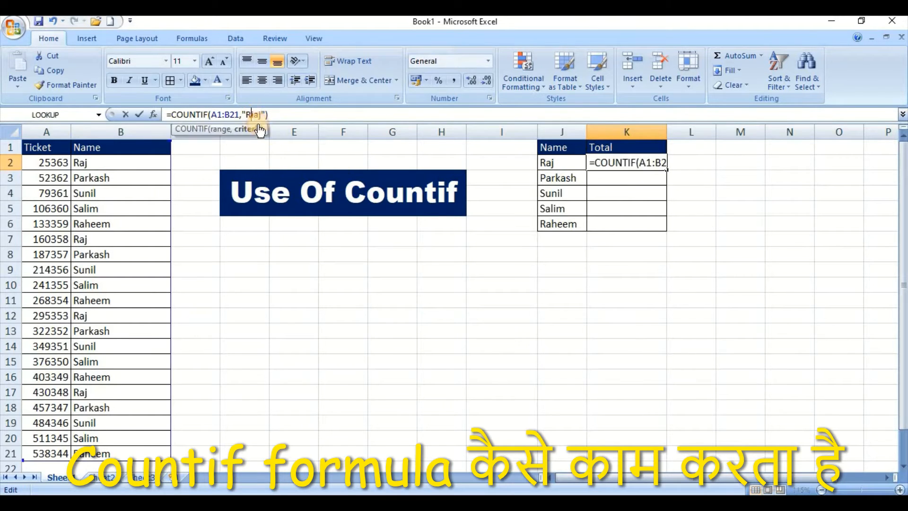
pyautogui.press('Delete')
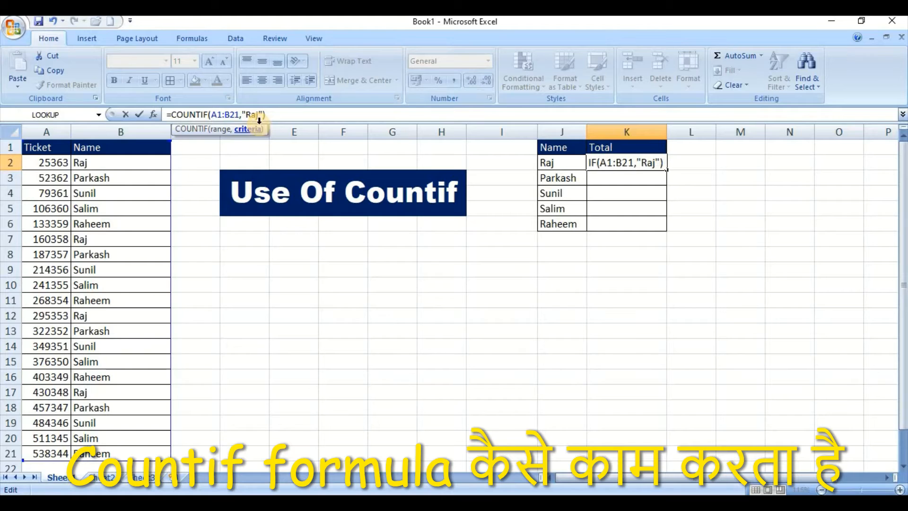
pyautogui.press('Return')
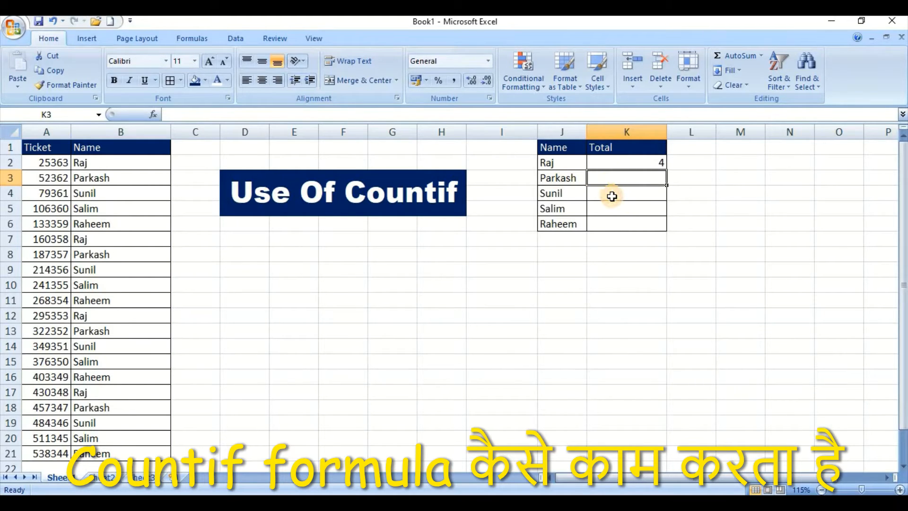
# Make the counted range in K2's COUNTIF formula absolute as $A$1:$B$21
pyautogui.click(614, 165)
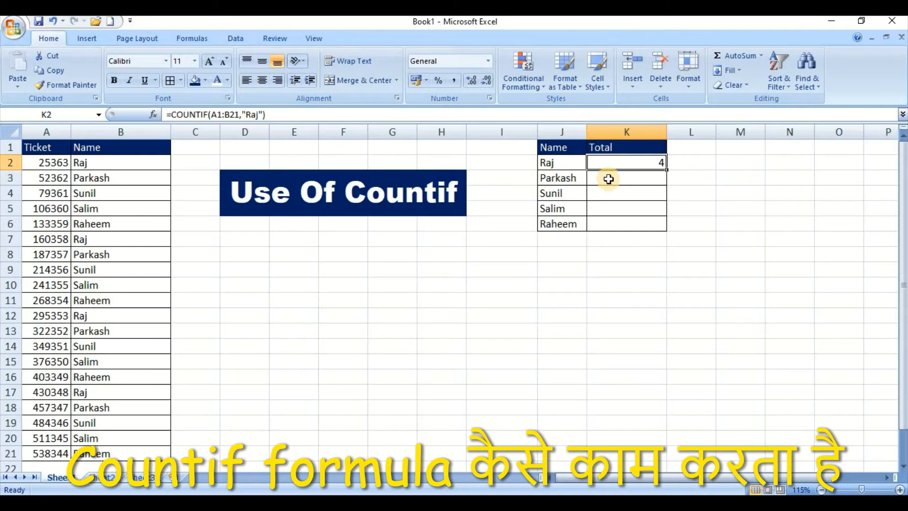
pyautogui.click(608, 176)
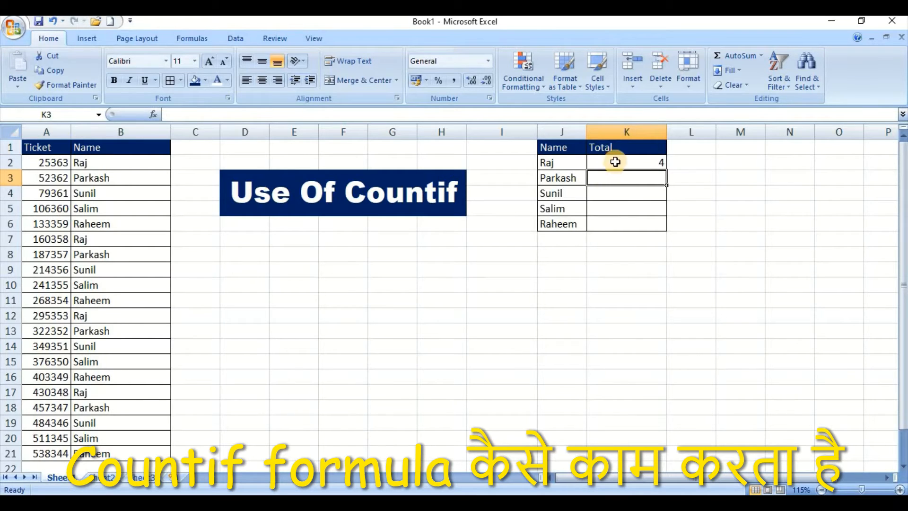
pyautogui.click(615, 162)
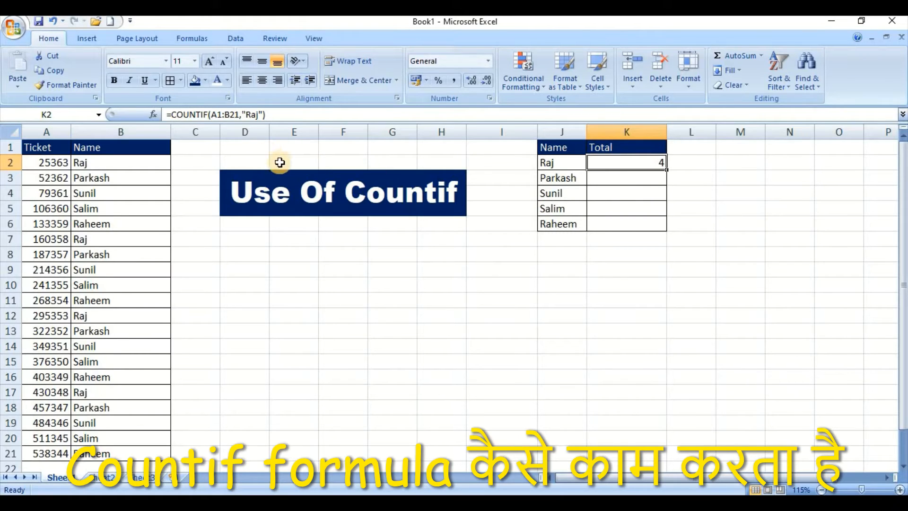
pyautogui.click(211, 115)
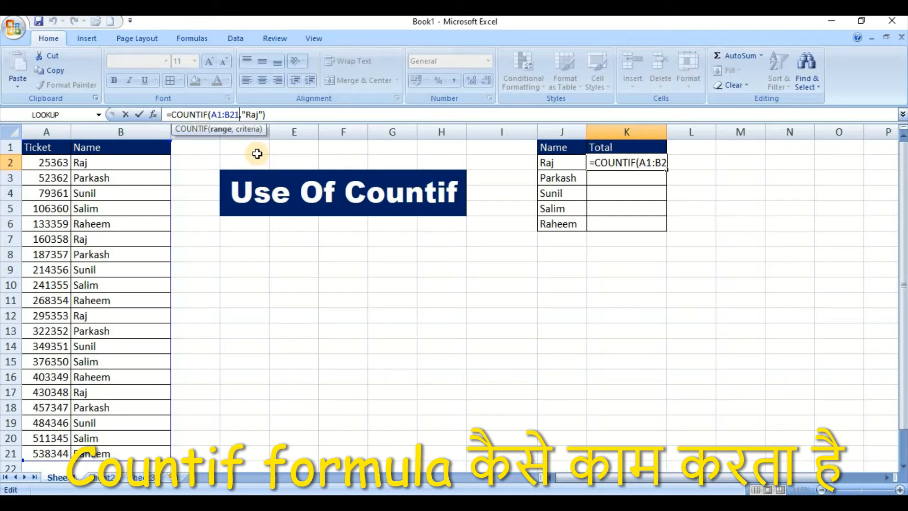
pyautogui.press('F4')
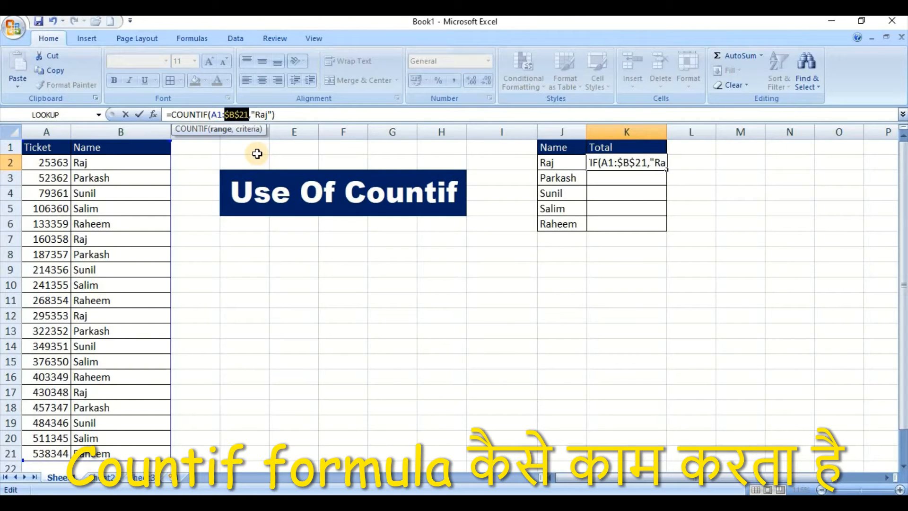
pyautogui.click(213, 114)
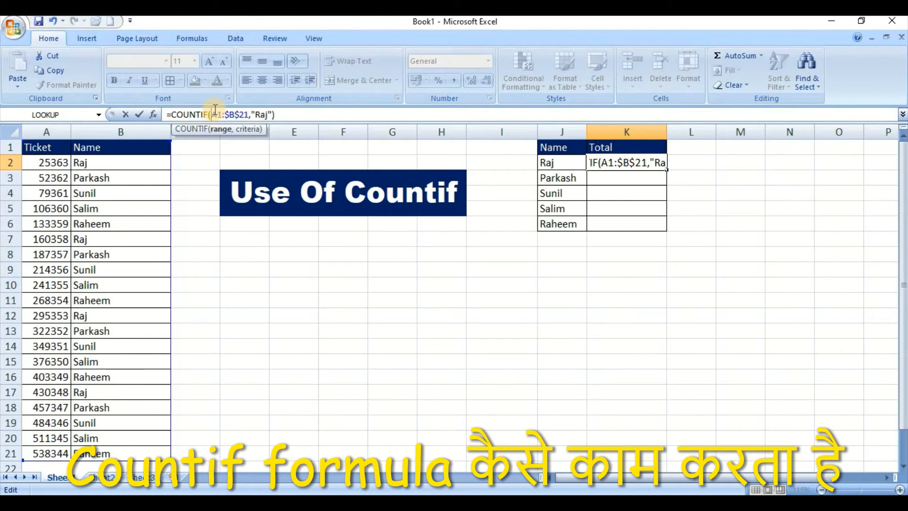
pyautogui.press('F4')
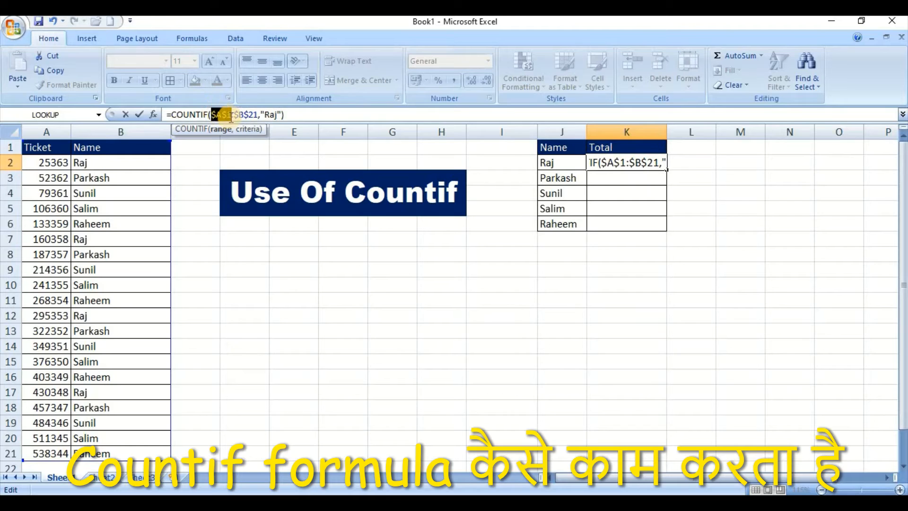
pyautogui.click(259, 115)
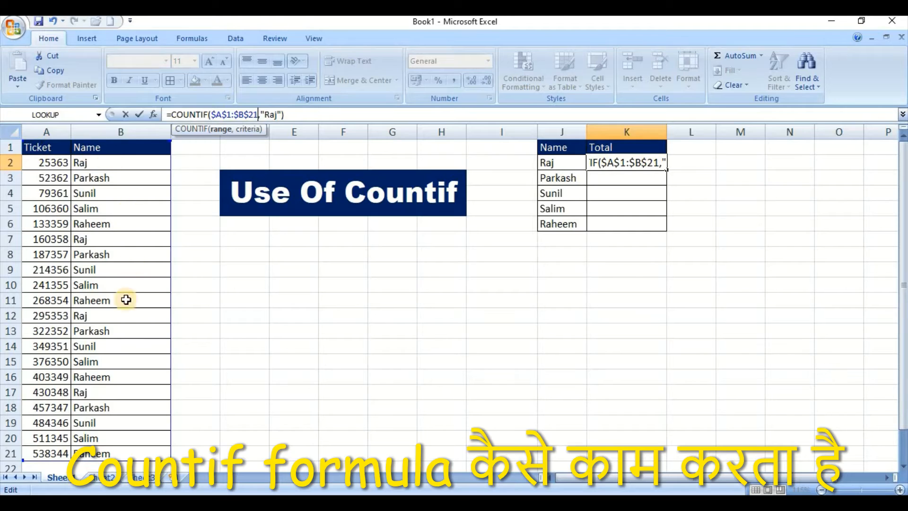
pyautogui.press('Return')
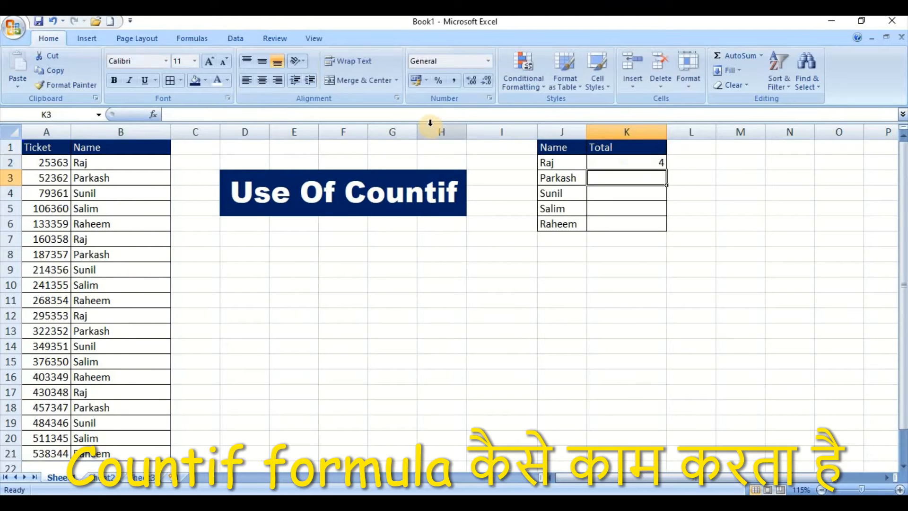
# Copy the COUNTIF formula from K2 into K3
pyautogui.click(632, 167)
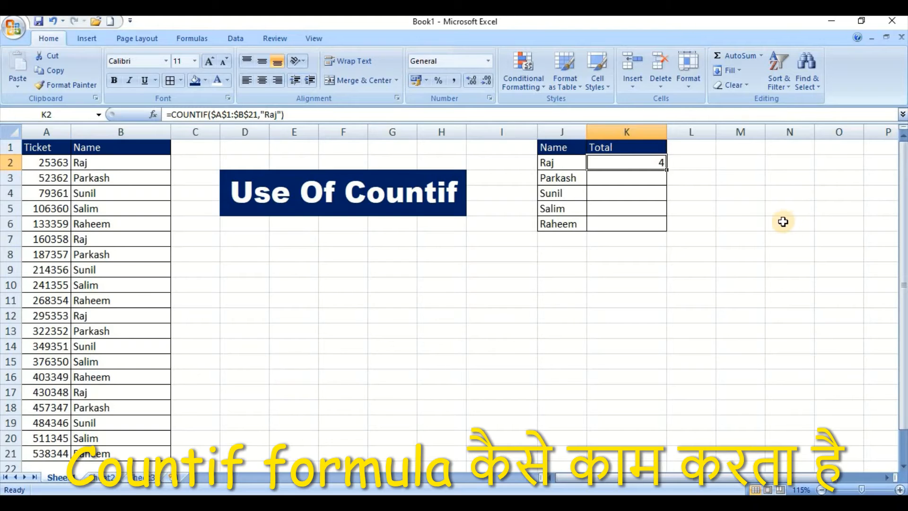
pyautogui.hotkey('ctrl', 'c')
pyautogui.click(636, 179)
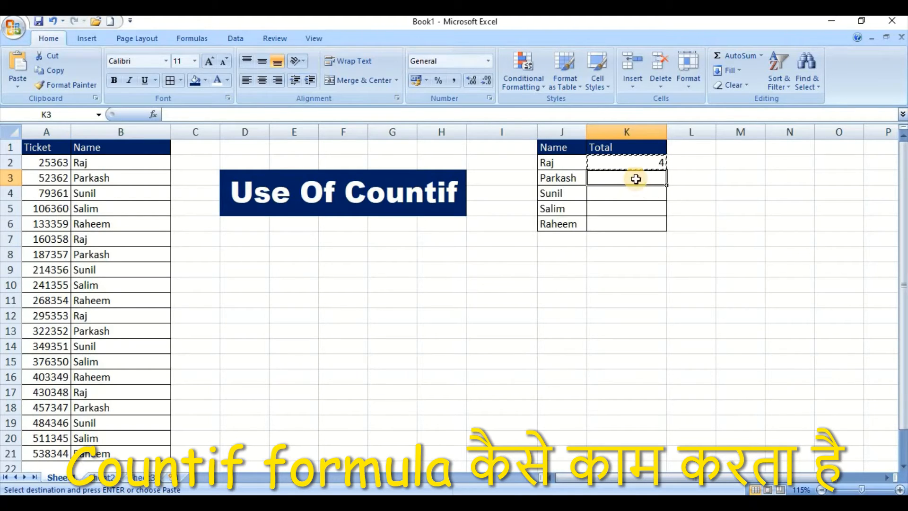
pyautogui.hotkey('ctrl', 'v')
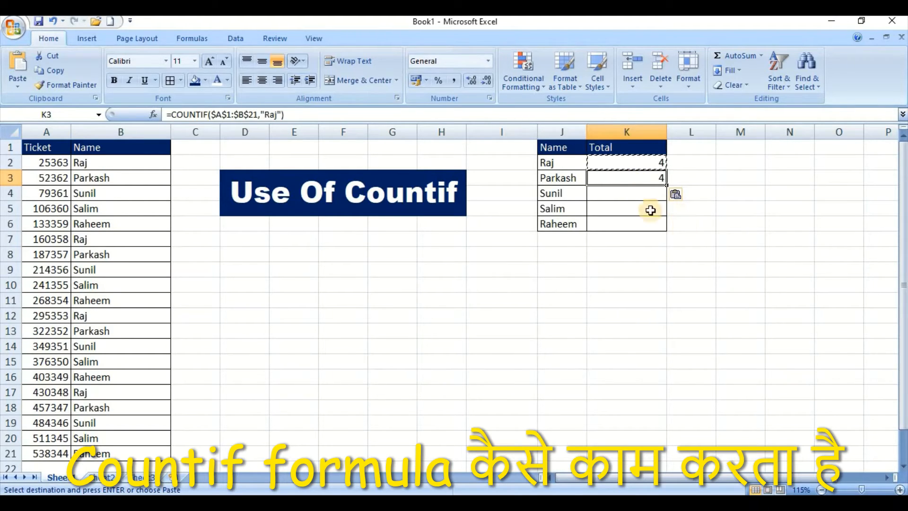
# Replace the quoted criterion in K3's COUNTIF formula with the name shown in J3
pyautogui.click(235, 115)
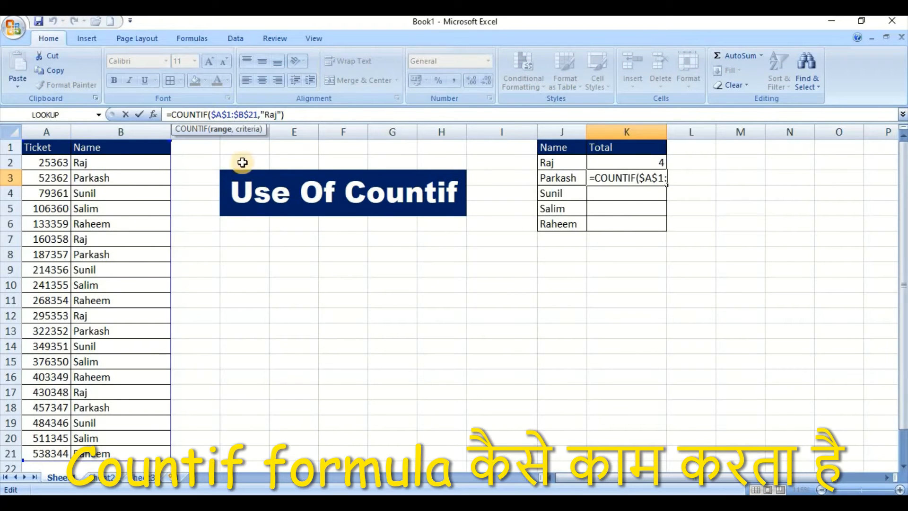
pyautogui.click(279, 114)
pyautogui.press('BackSpace')
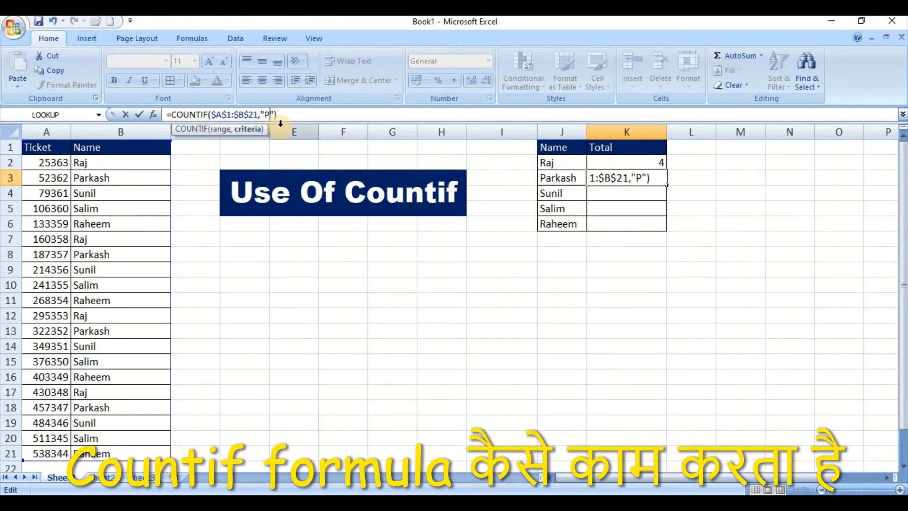
pyautogui.write('Parkash')
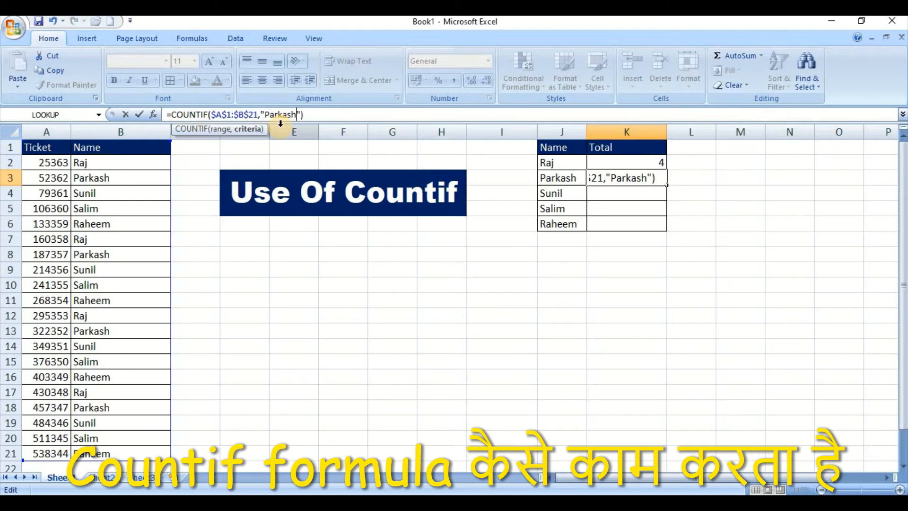
pyautogui.press('Return')
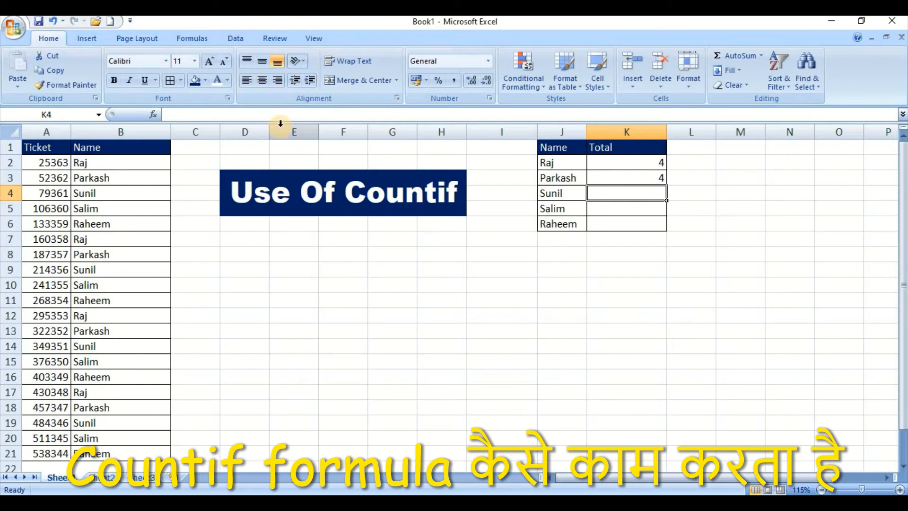
# Fill the COUNTIF formula from K3 down through K6
pyautogui.press('Up')
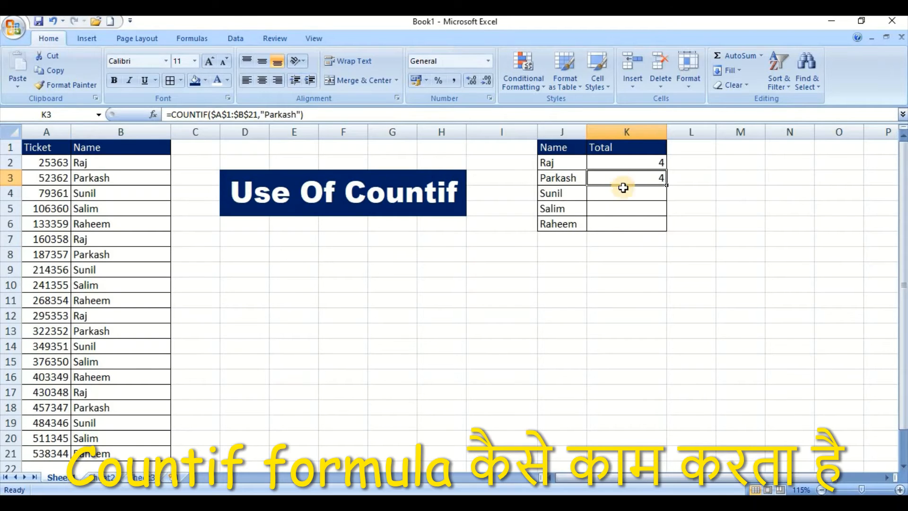
pyautogui.keyDown('shift'); pyautogui.click(632, 224); pyautogui.keyUp('shift')
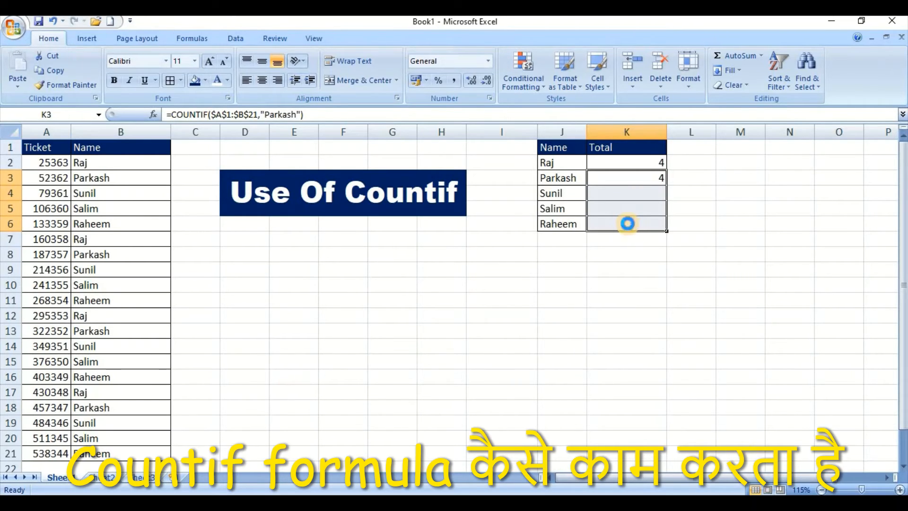
pyautogui.hotkey('ctrl', 'd')
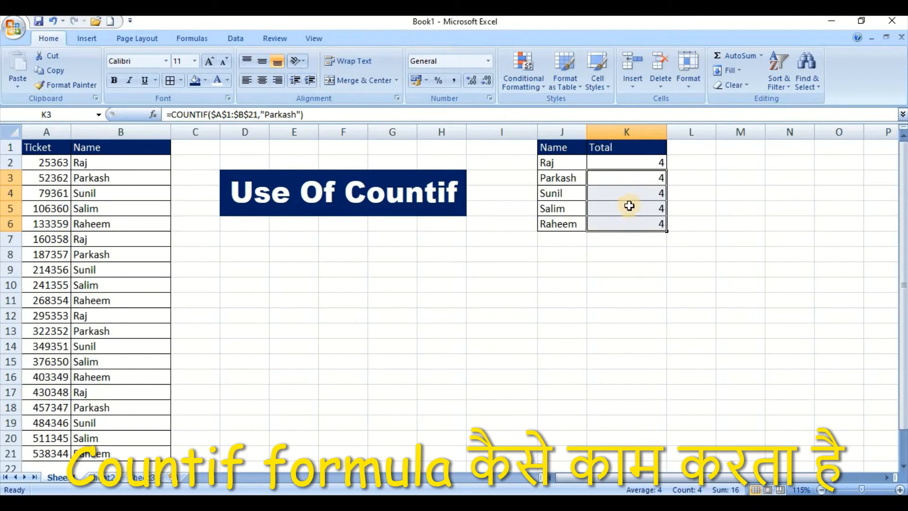
# Examine the criterion in each of the filled COUNTIF formulas in K3 through K6 against the names beside them
pyautogui.click(625, 193)
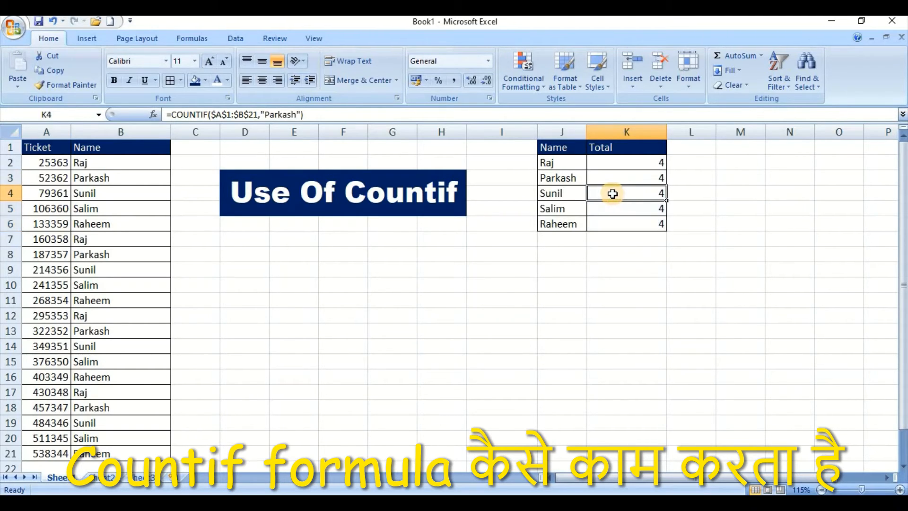
pyautogui.click(638, 208)
pyautogui.click(638, 224)
pyautogui.click(632, 179)
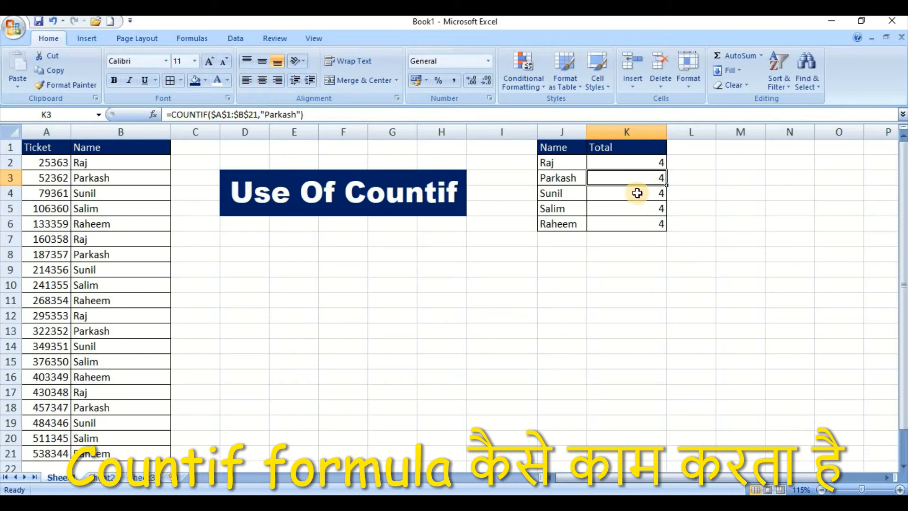
pyautogui.click(637, 193)
pyautogui.moveTo(298, 115); pyautogui.dragTo(278, 114)
pyautogui.click(615, 211)
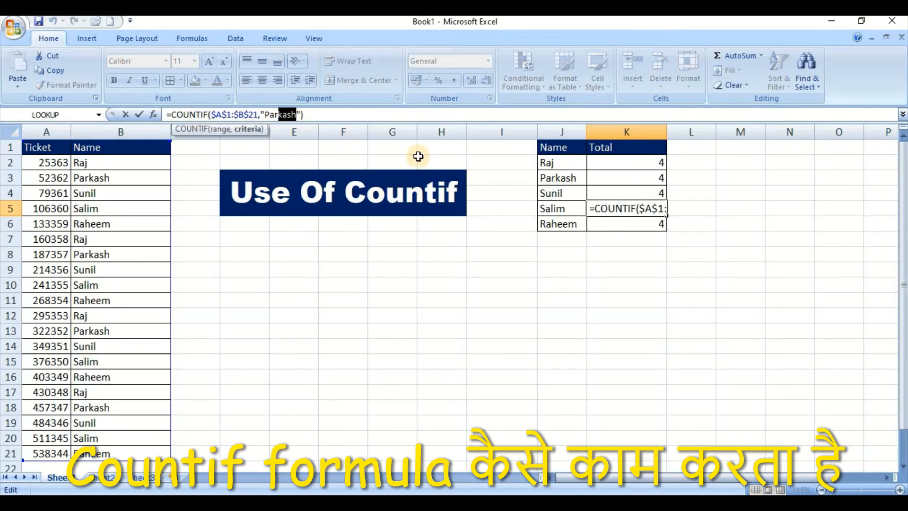
pyautogui.click(609, 222)
pyautogui.click(313, 118)
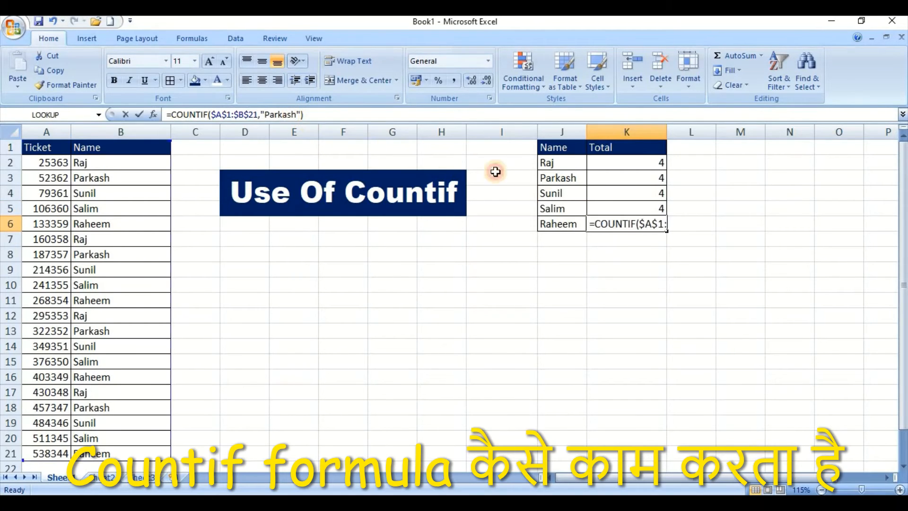
pyautogui.click(627, 180)
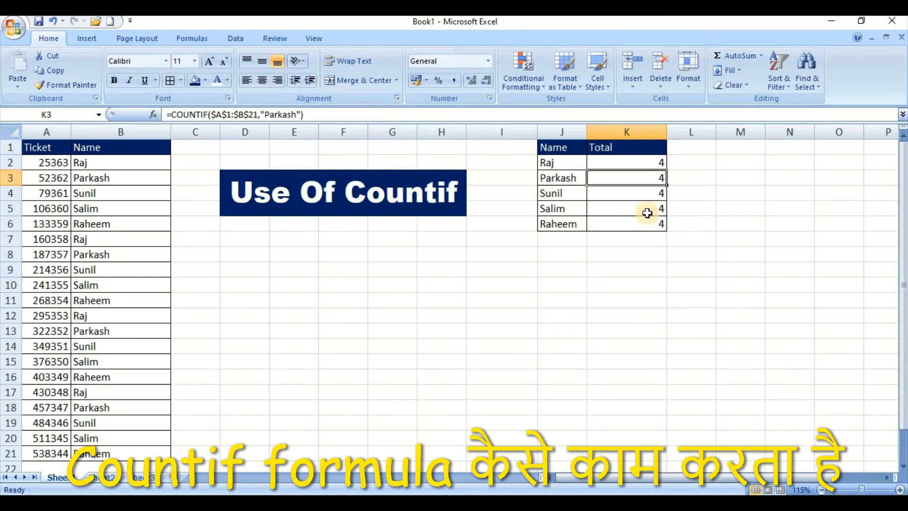
pyautogui.click(646, 227)
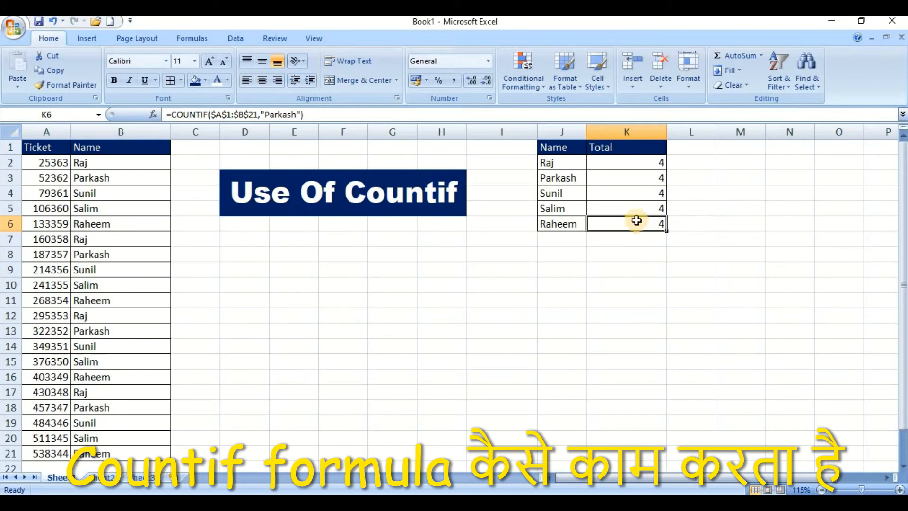
# Replace the quoted criterion in K4's COUNTIF formula with the name shown in J4
pyautogui.click(634, 191)
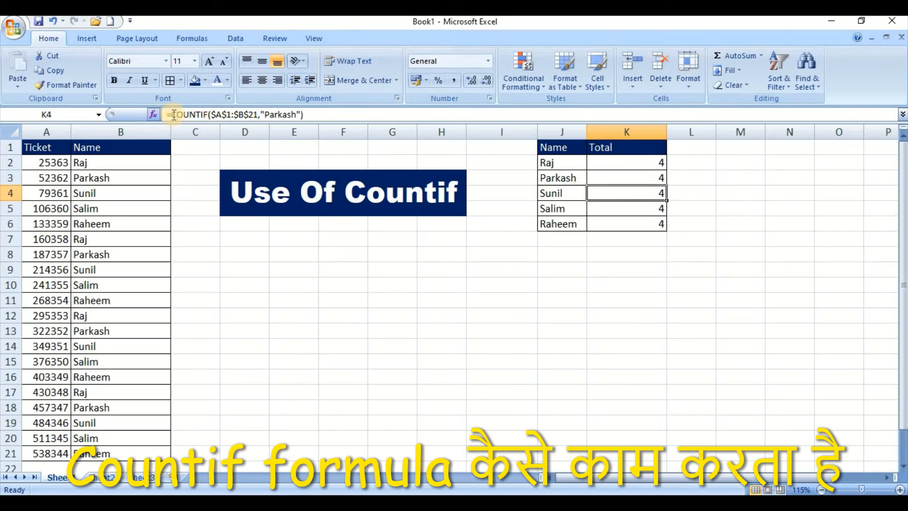
pyautogui.moveTo(265, 114); pyautogui.dragTo(295, 114)
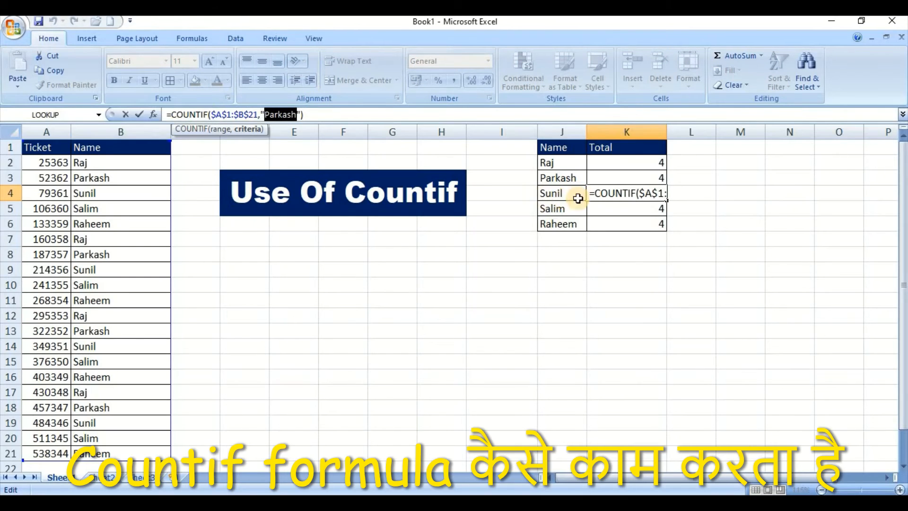
pyautogui.write('Suni')
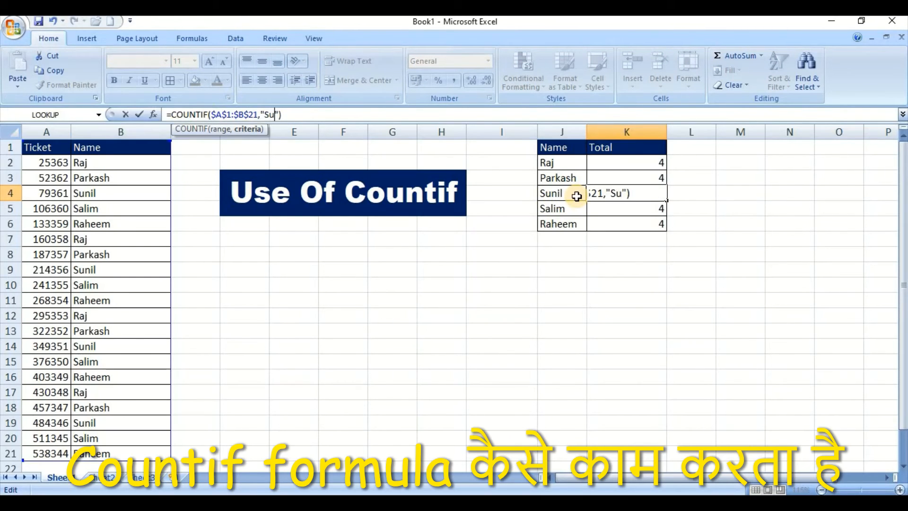
pyautogui.write('l')
pyautogui.press('Return')
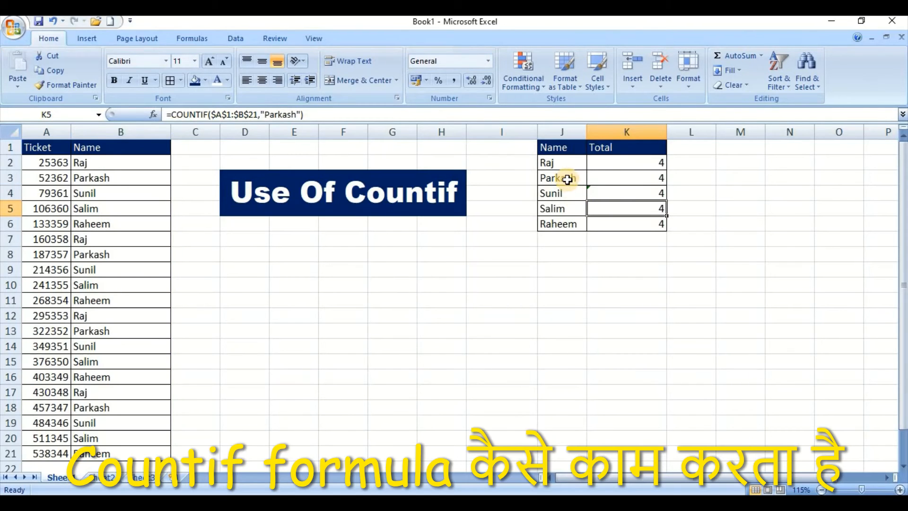
pyautogui.click(621, 189)
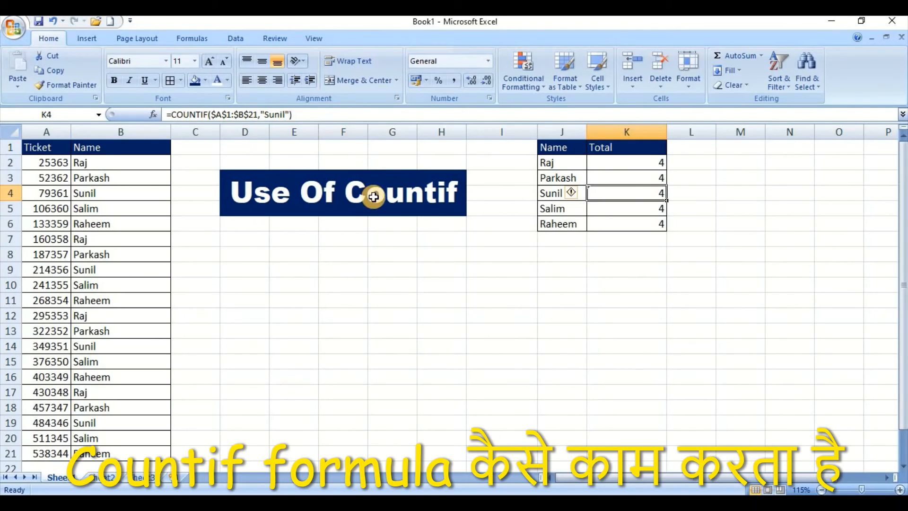
# Replace the quoted criterion in K5's COUNTIF formula with the name shown in J5
pyautogui.click(639, 212)
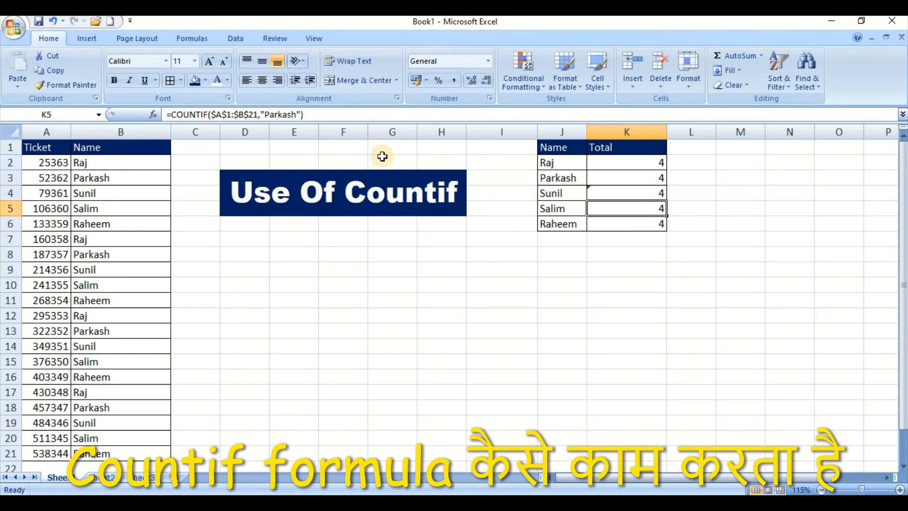
pyautogui.moveTo(297, 114); pyautogui.dragTo(265, 114)
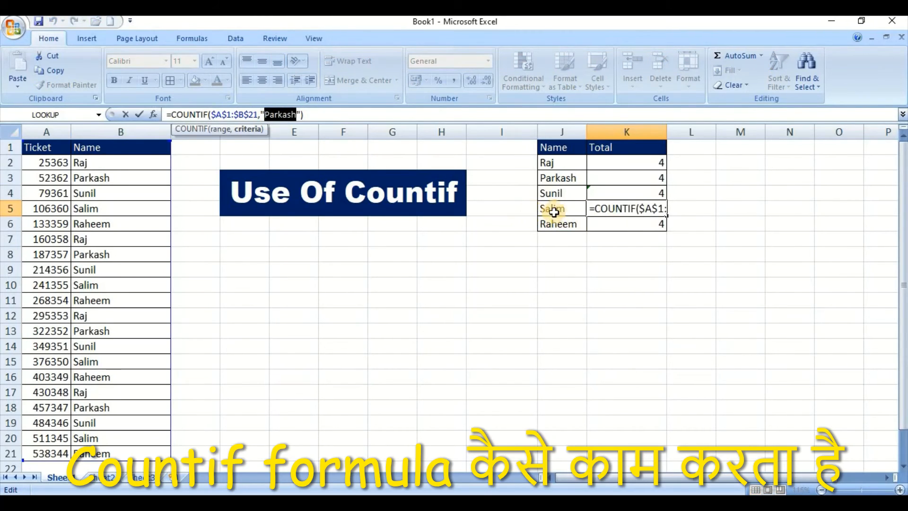
pyautogui.write('Salim')
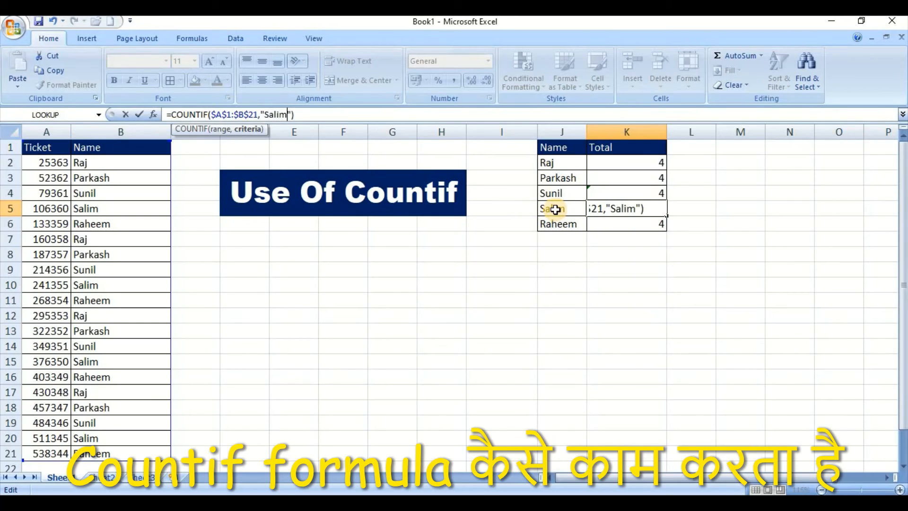
pyautogui.press('Return')
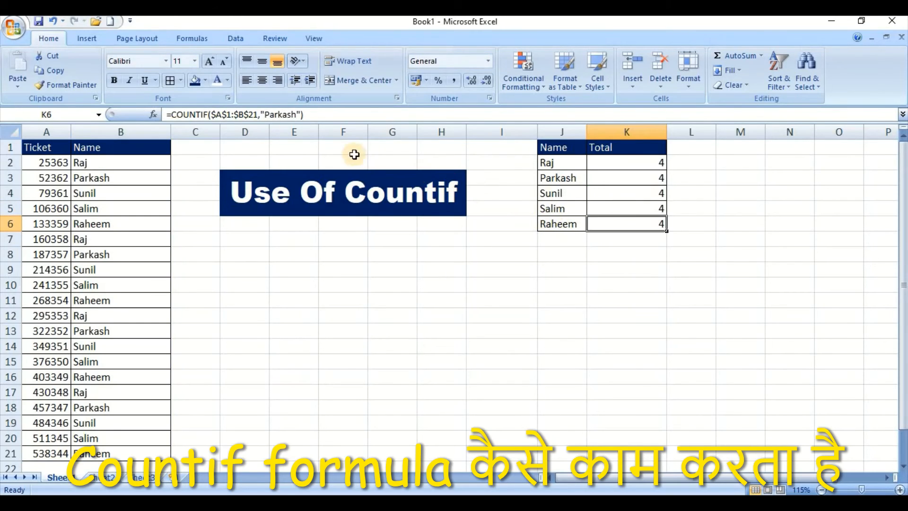
# Replace the quoted criterion in K6's COUNTIF formula with the name shown in J6
pyautogui.click(299, 114)
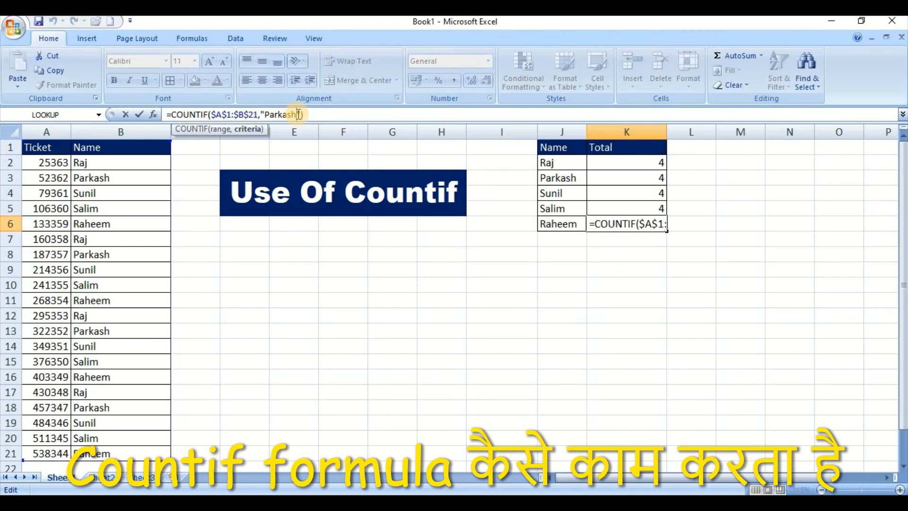
pyautogui.moveTo(298, 114); pyautogui.dragTo(268, 115)
pyautogui.write('Raheem')
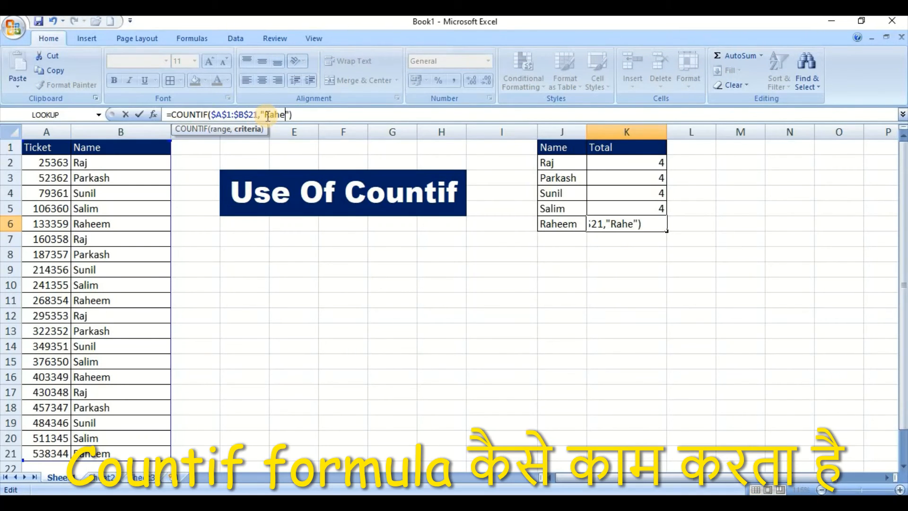
pyautogui.press('Return')
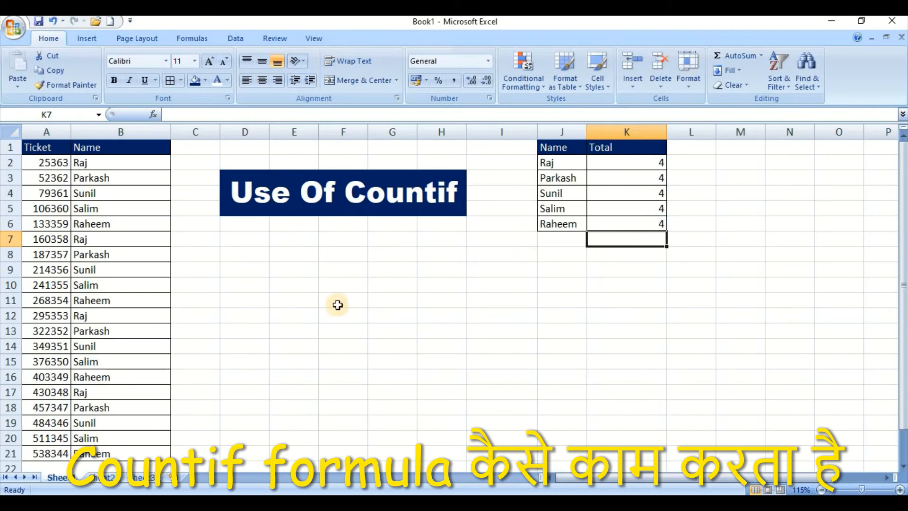
# Clear the names from cells B15 and B12 in the ticket table
pyautogui.click(101, 361)
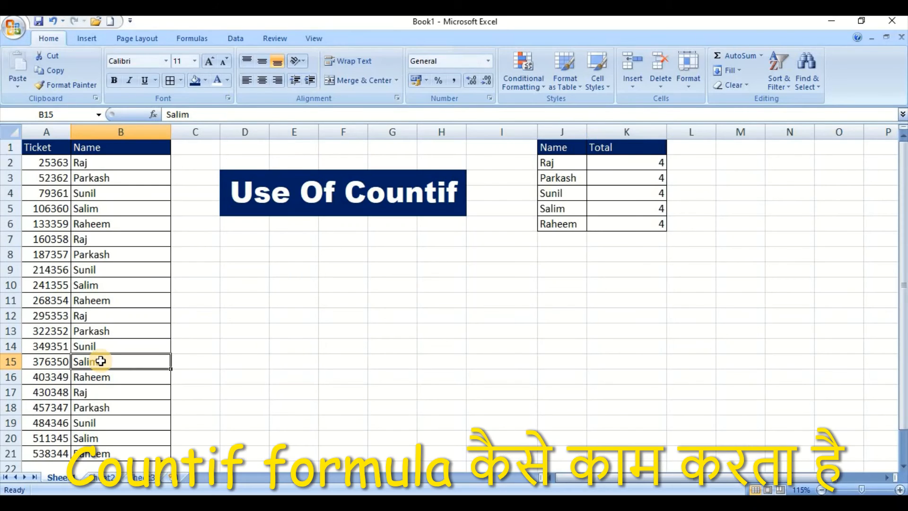
pyautogui.press('Delete')
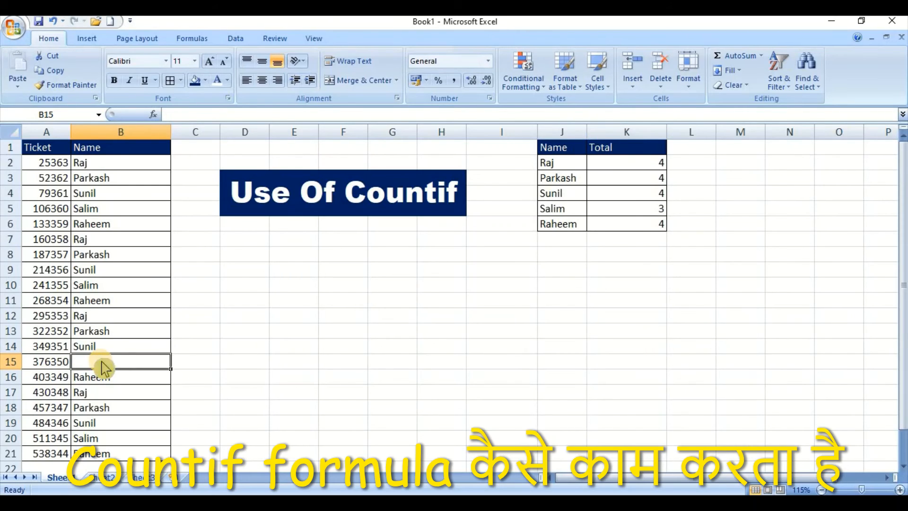
pyautogui.press('Up')
pyautogui.press('Up')
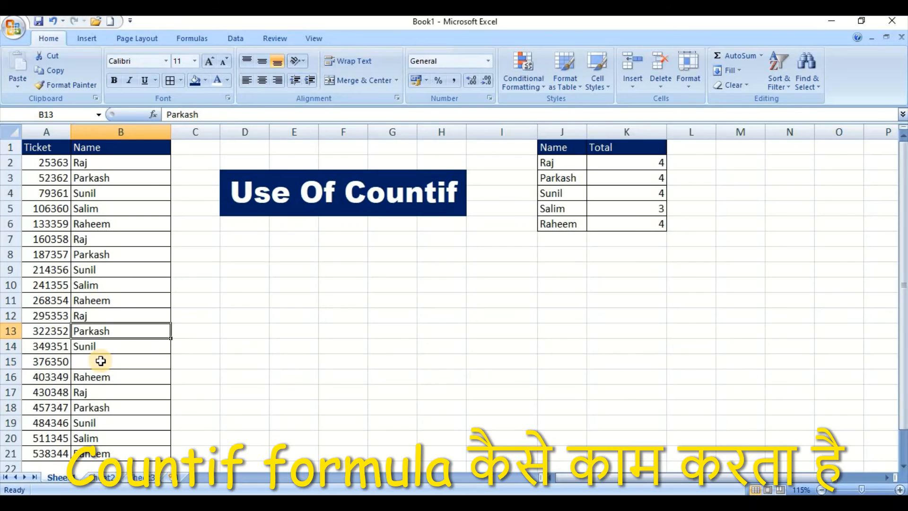
pyautogui.press('Up')
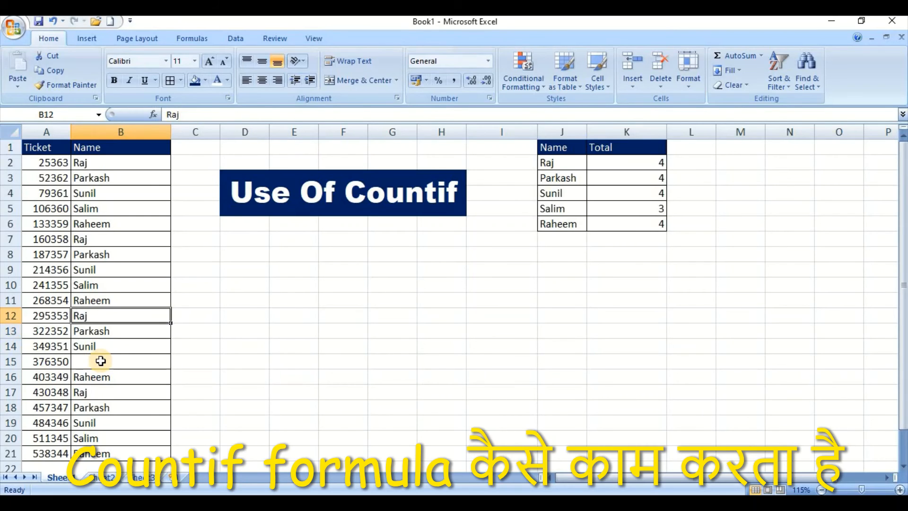
pyautogui.press('Delete')
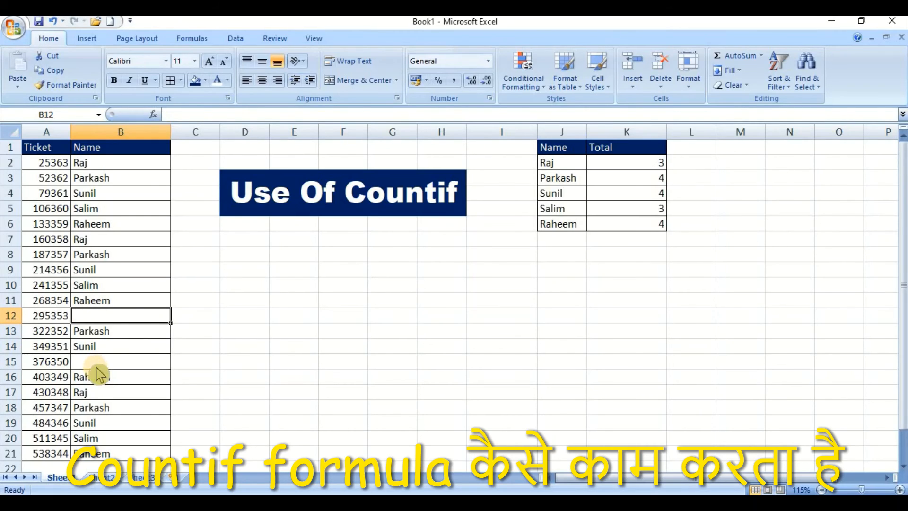
# Enter the name shown in J2 into cells B15 and B12 of the ticket table
pyautogui.click(94, 362)
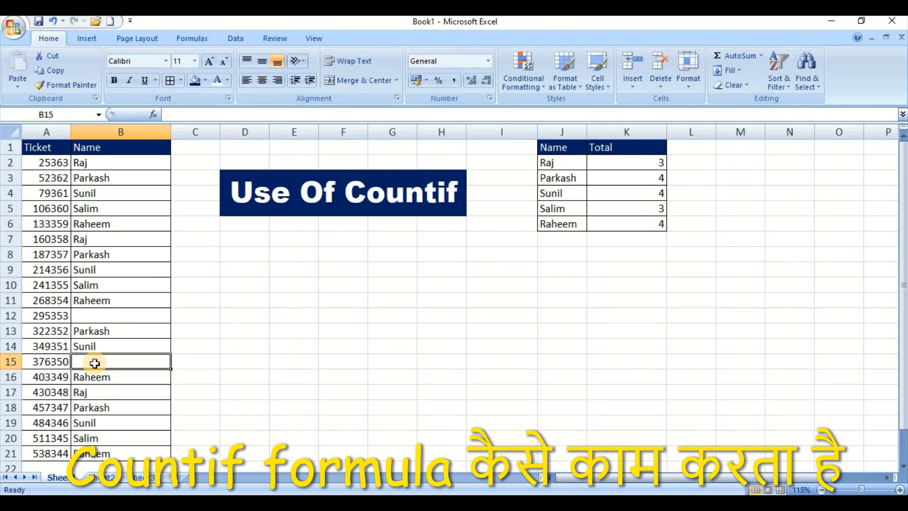
pyautogui.write('Raj')
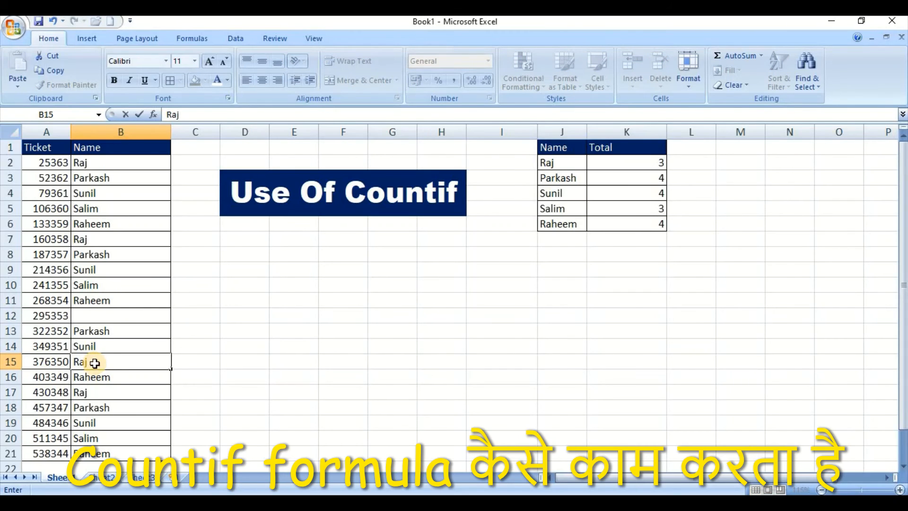
pyautogui.press('Up')
pyautogui.press('Up')
pyautogui.press('Up')
pyautogui.write('Raj')
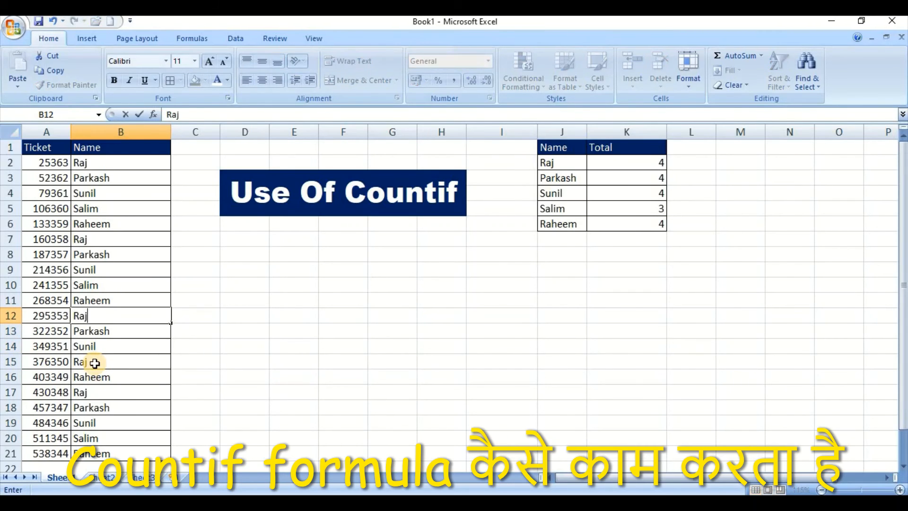
pyautogui.press('Return')
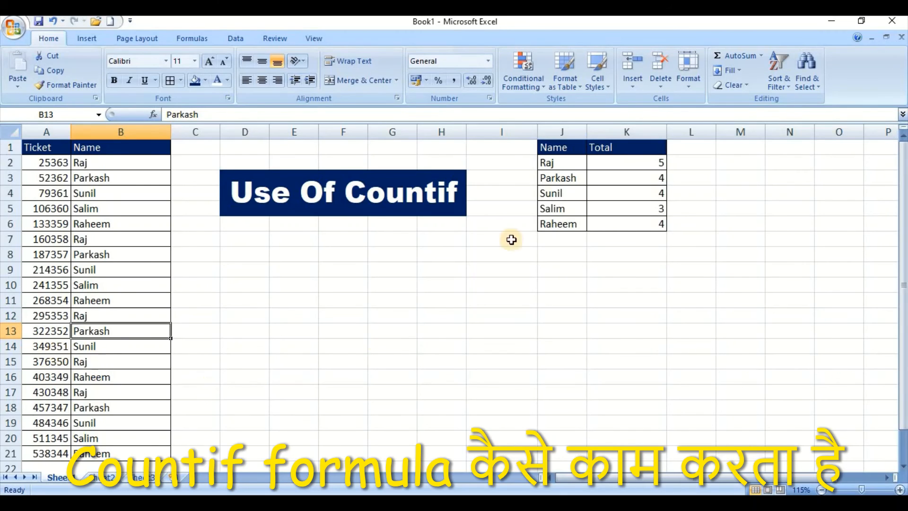
# Clear the COUNTIF formula from K2
pyautogui.click(648, 161)
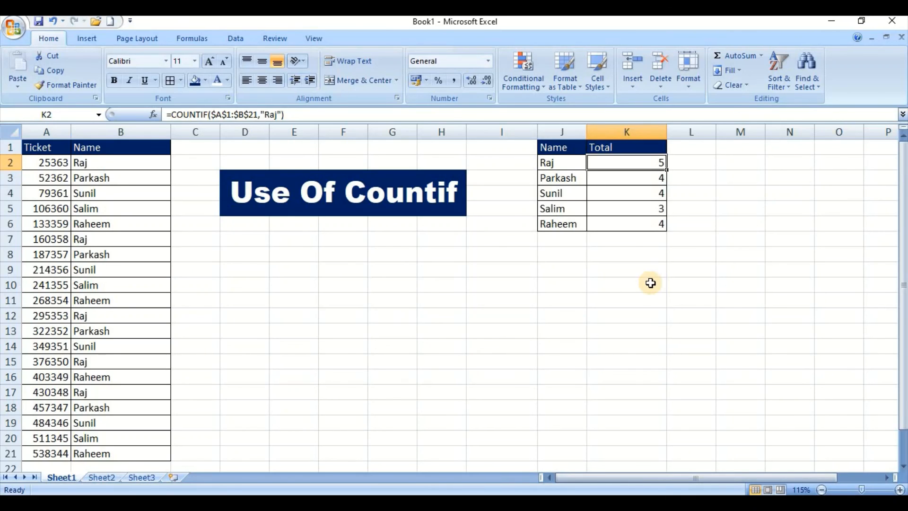
pyautogui.press('Delete')
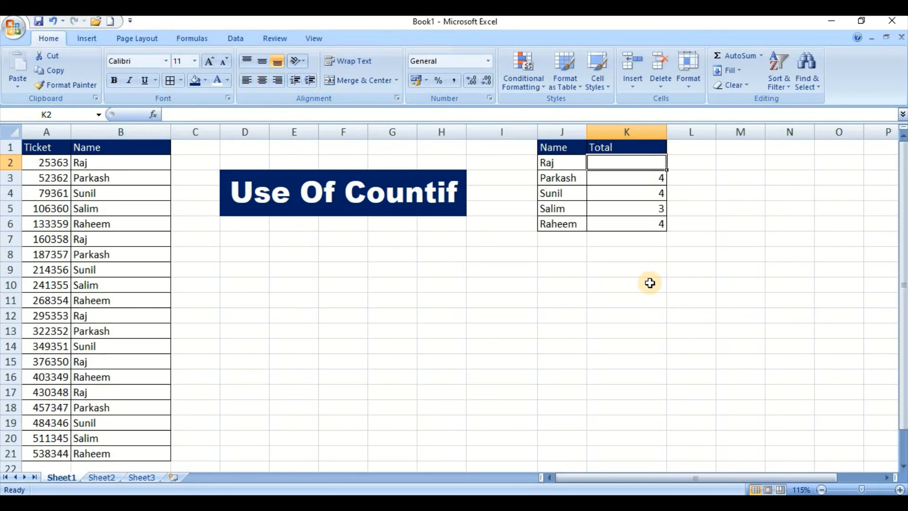